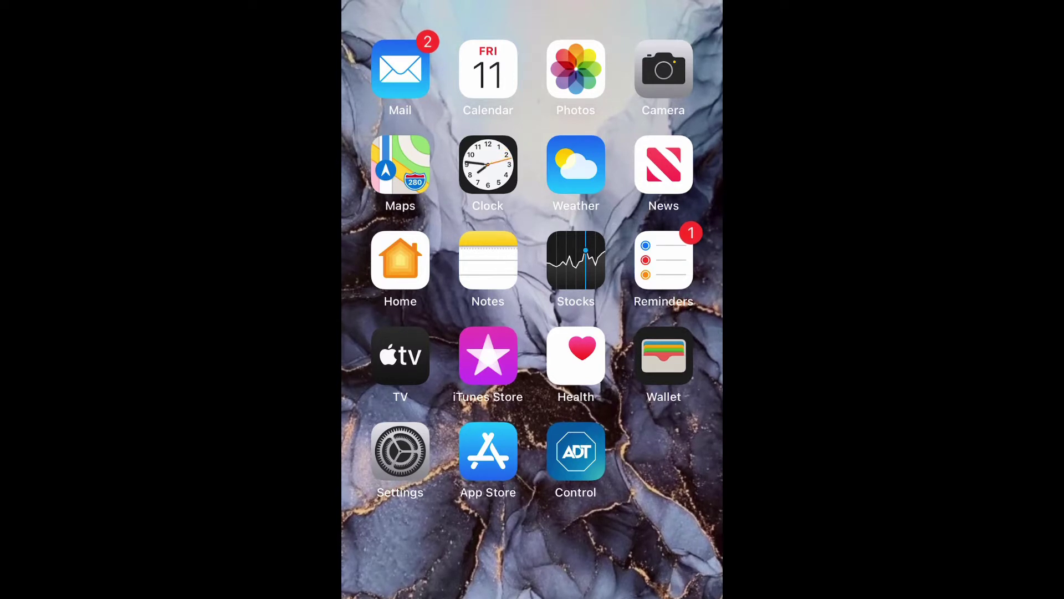
- Go from the Settings app to the Bluetooth page
left_click(400, 451)
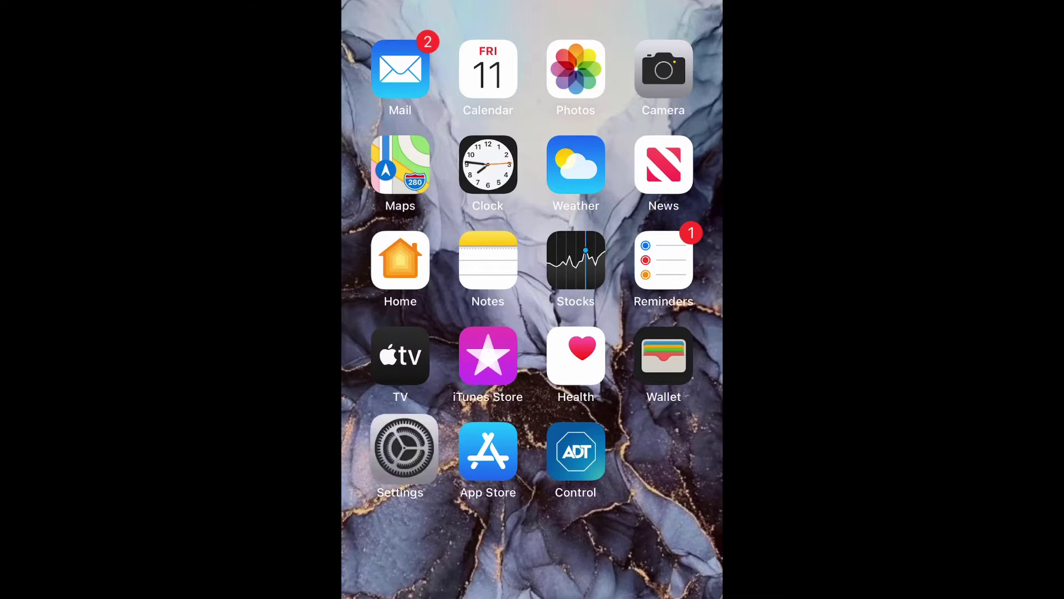
scroll(533, 351, "up", 1)
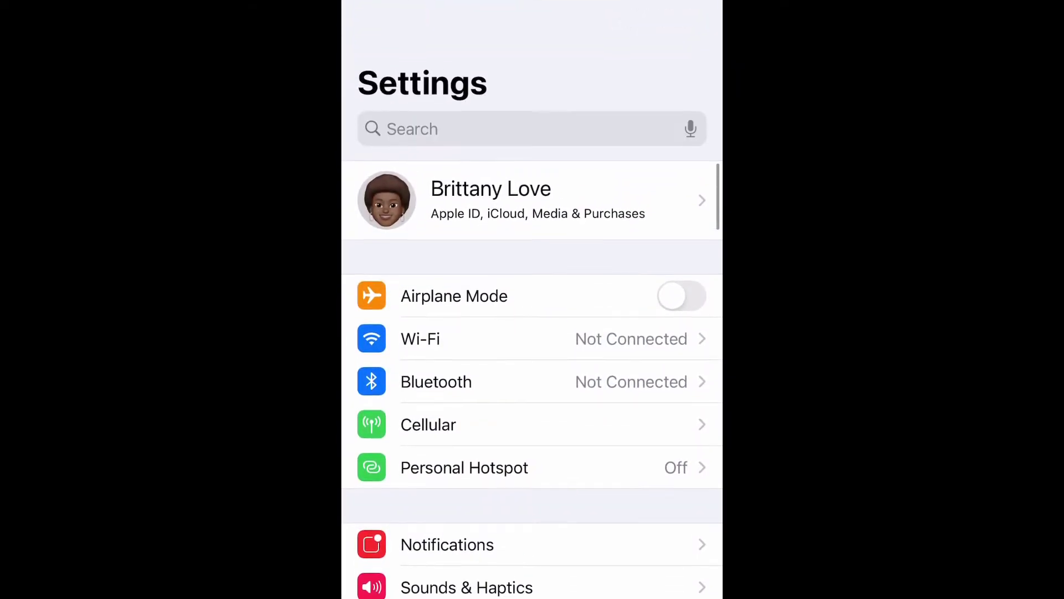
left_click(436, 376)
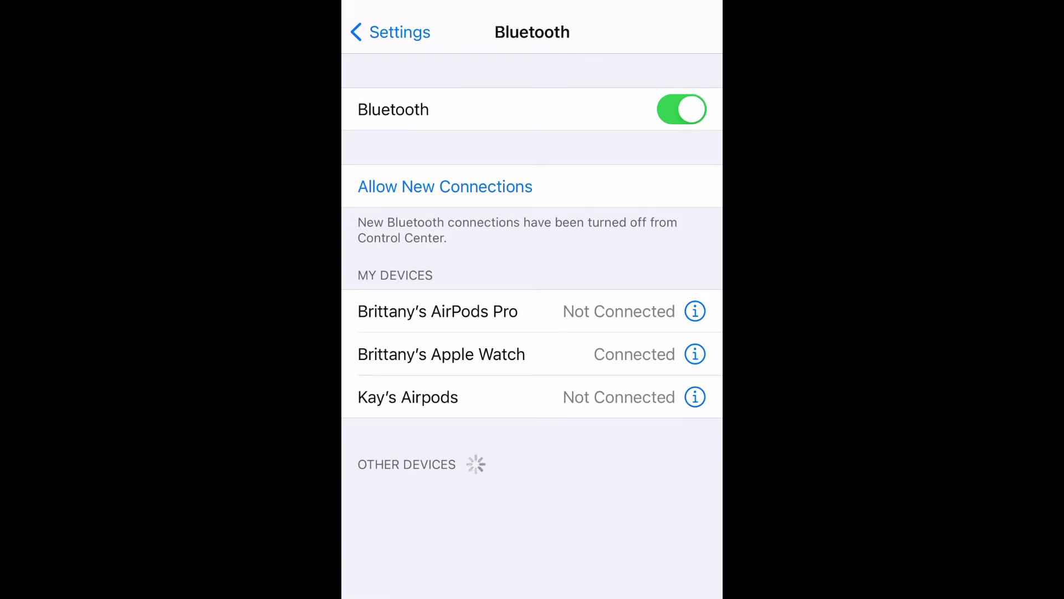
- Turn Bluetooth on from Control Center's connectivity tile and show nearby Bluetooth devices
left_click_drag(532, 595, 532, 249)
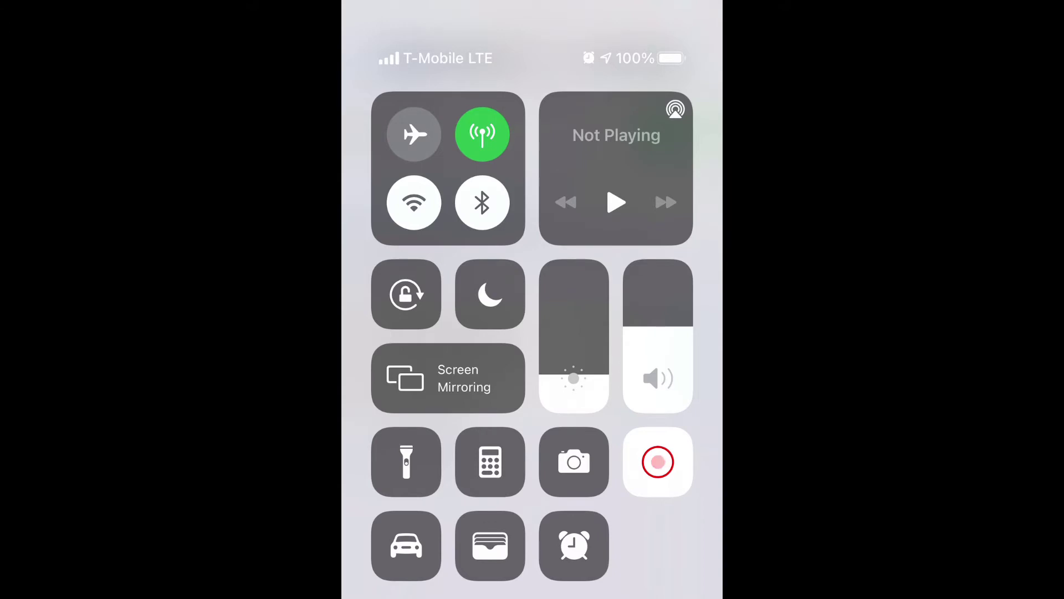
left_click(483, 203)
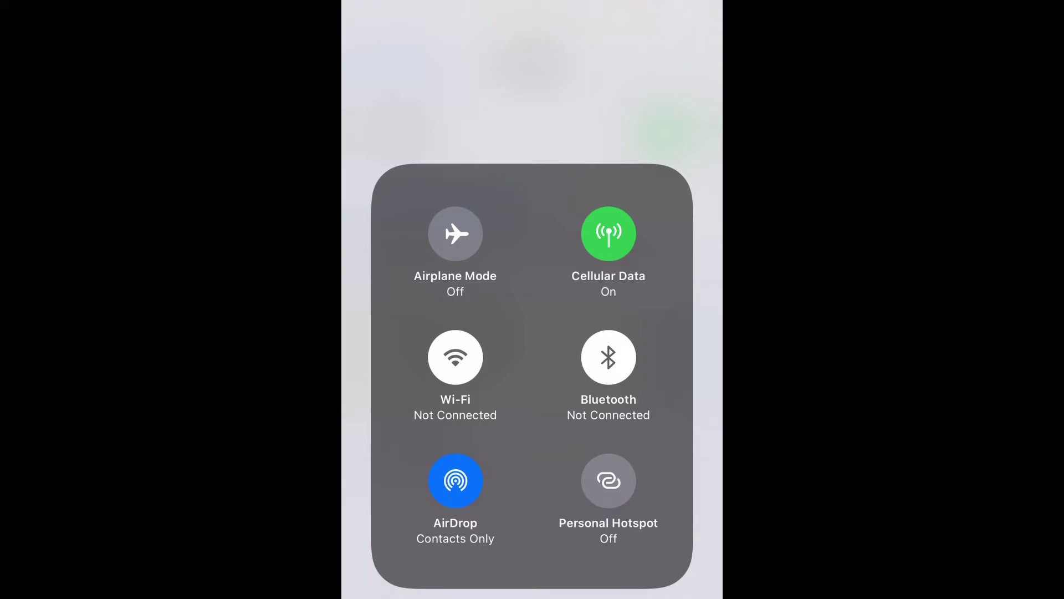
left_click(608, 358)
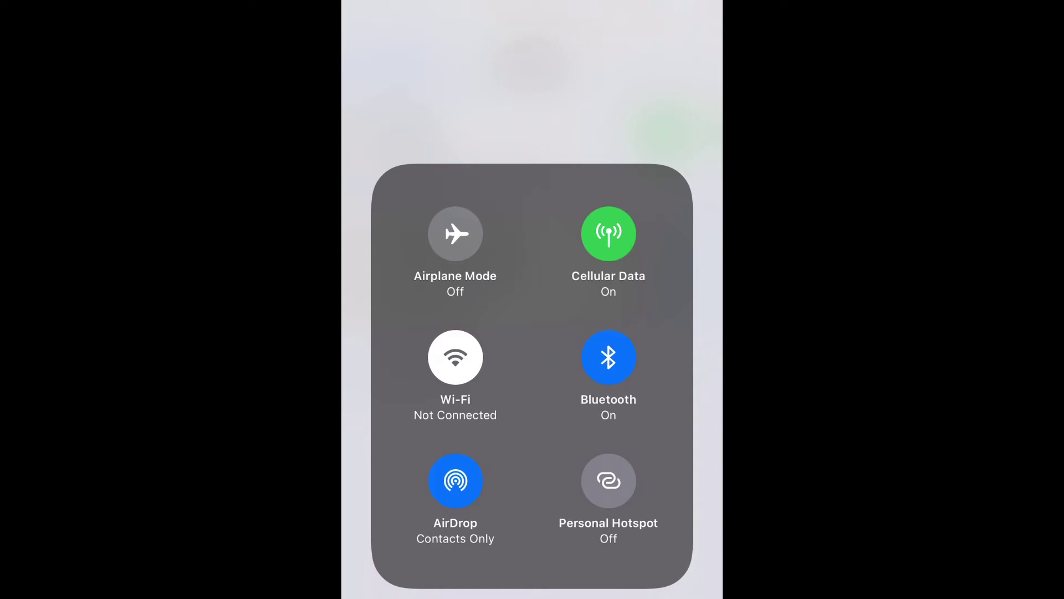
left_click(608, 358)
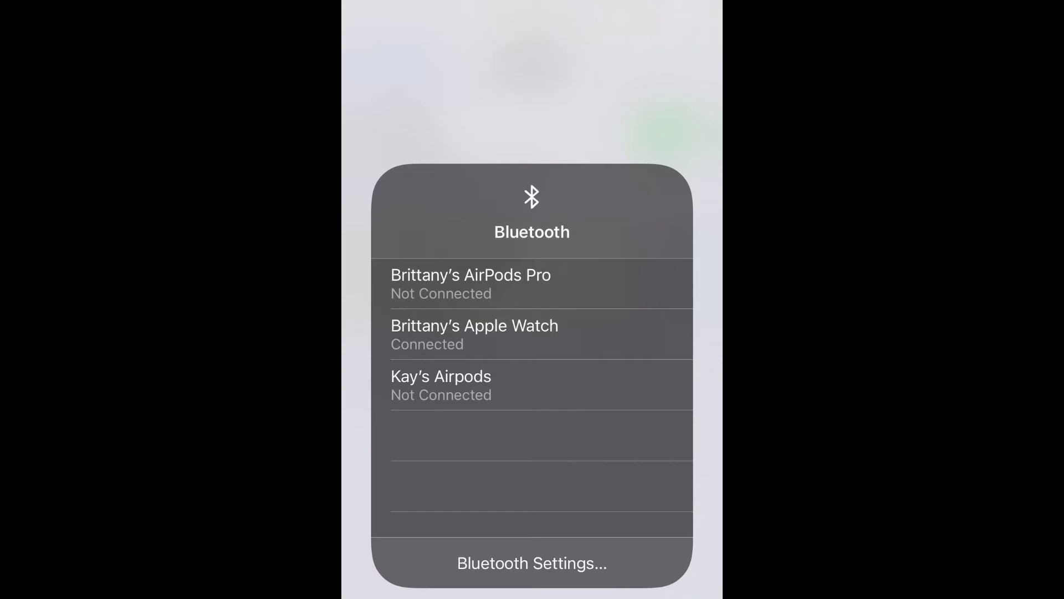
- From Bluetooth Settings, open the info page for Kay's Airpods, listed last under My Devices
left_click(533, 563)
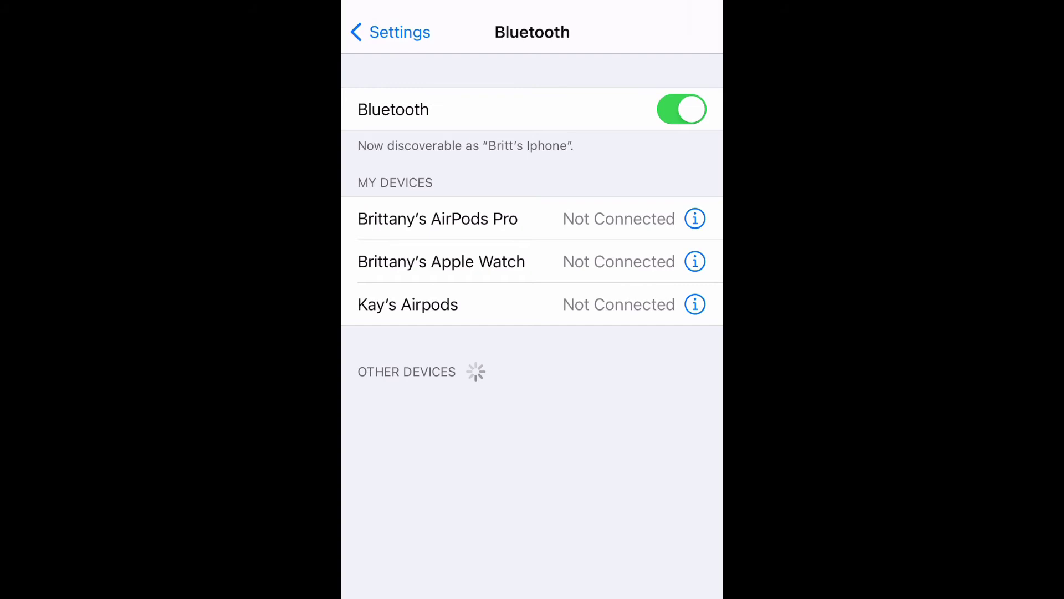
left_click(696, 305)
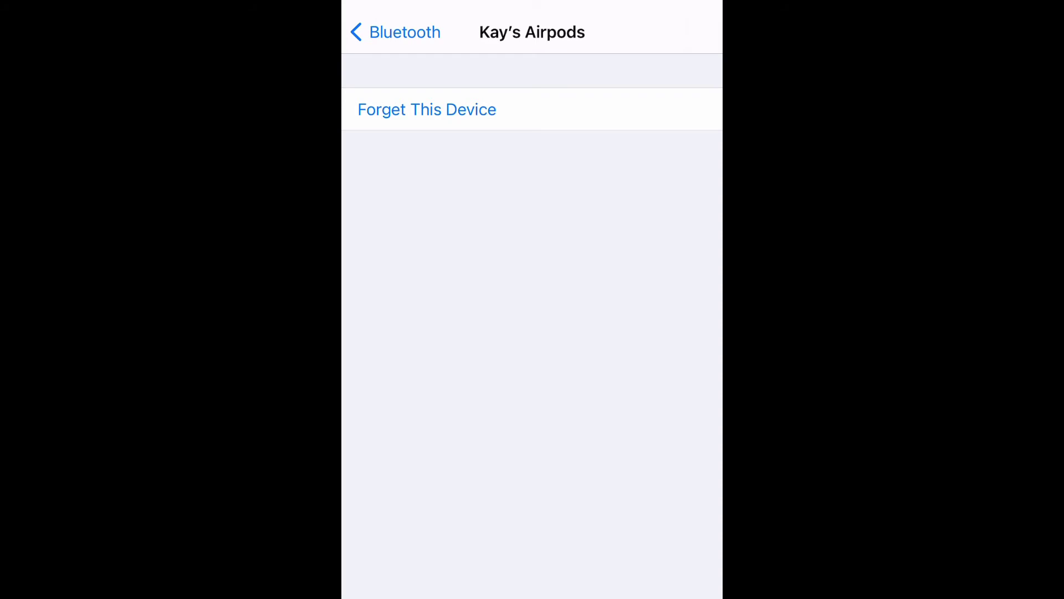
- Forget Kay's Airpods and confirm Forget Device in the alert
left_click(427, 109)
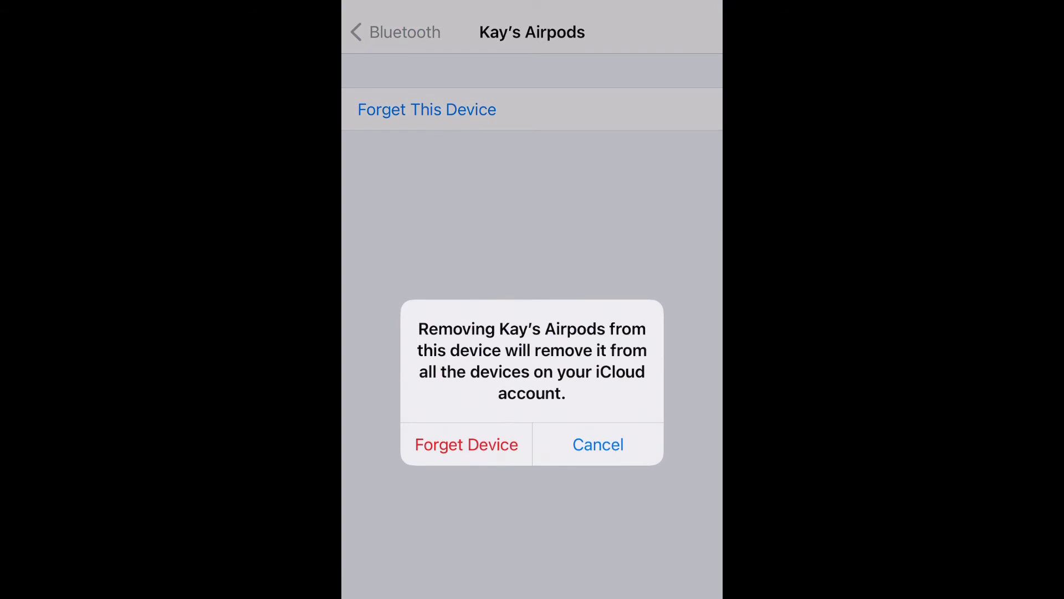
left_click(466, 444)
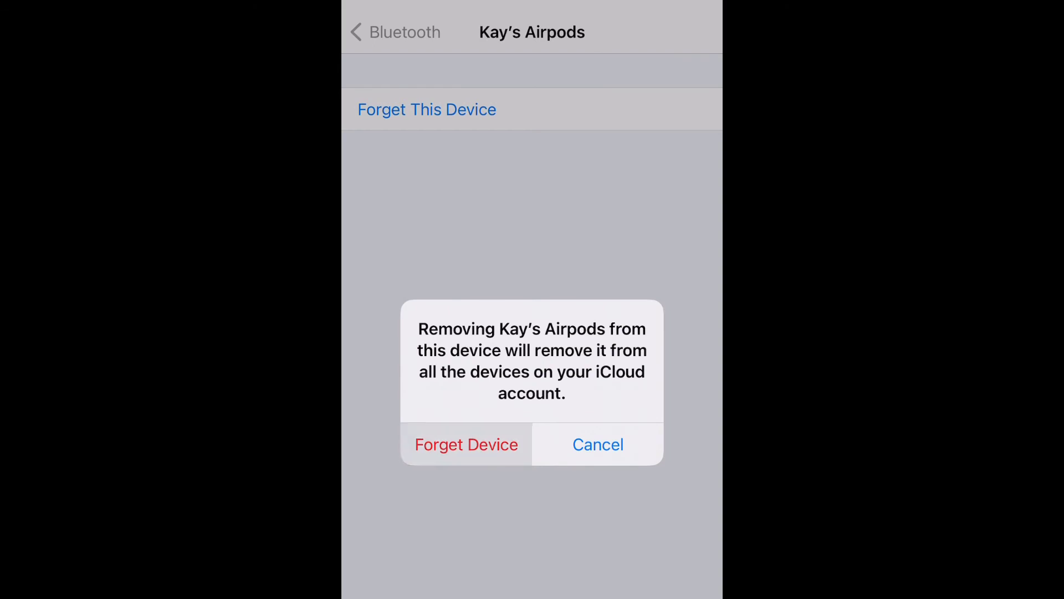